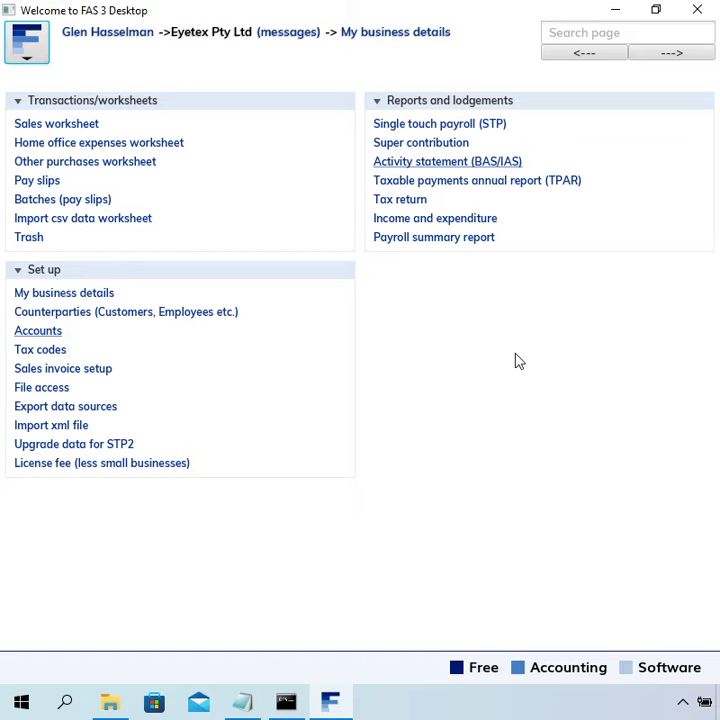
Review the July and August 2005 entries in the activity statement list, and return to the Eyetex Pty Ltd overview.
left_click(464, 166)
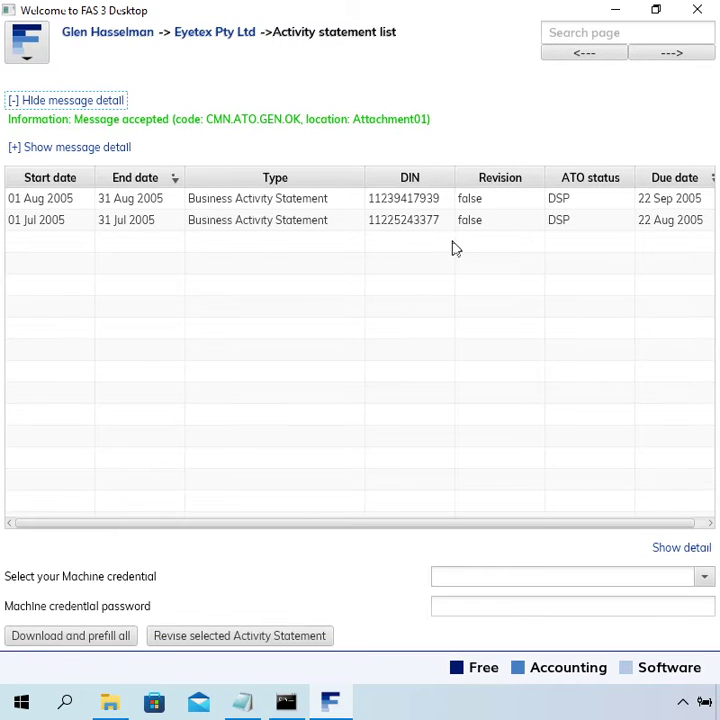
left_click(180, 232)
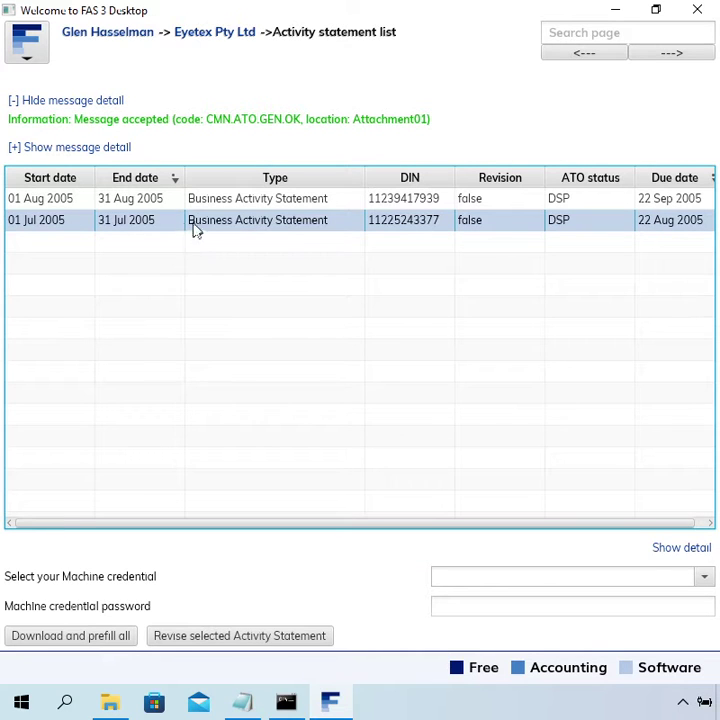
left_click(186, 205)
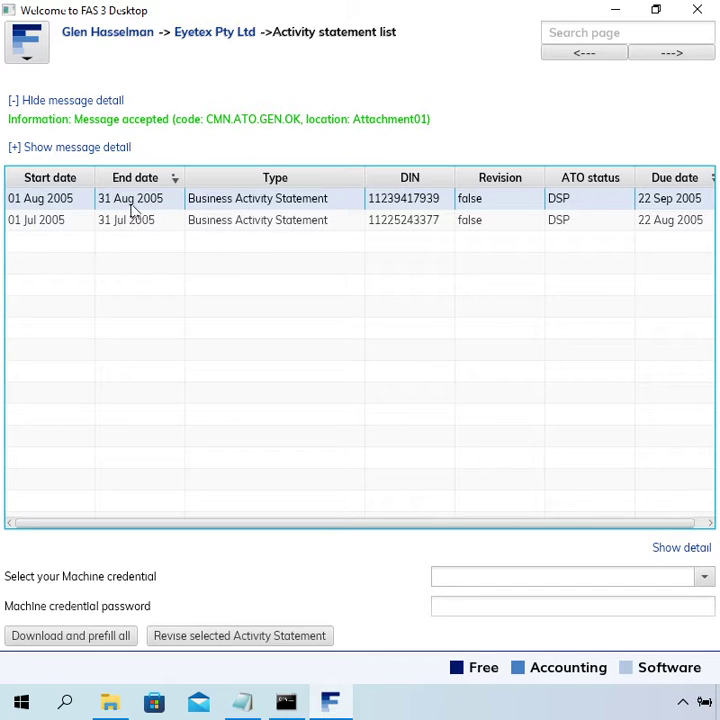
left_click(145, 224)
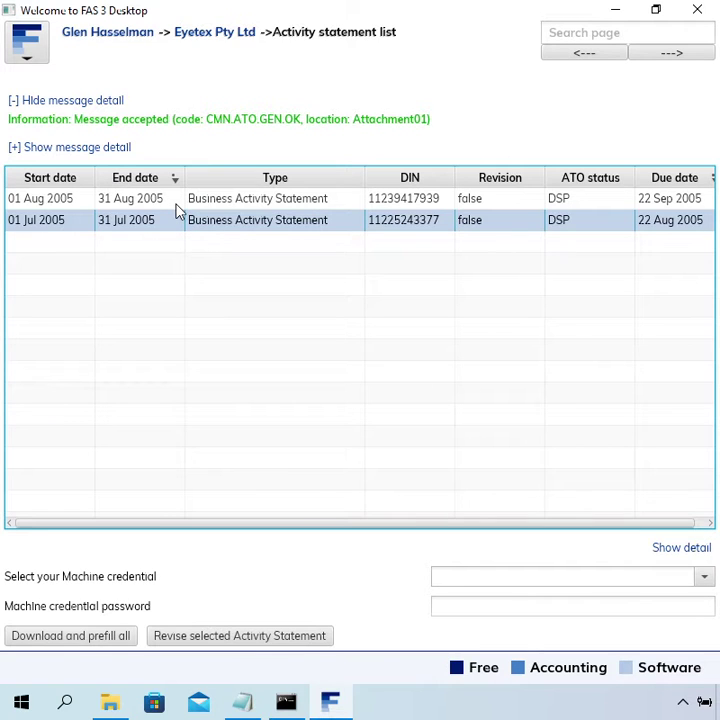
left_click(182, 203)
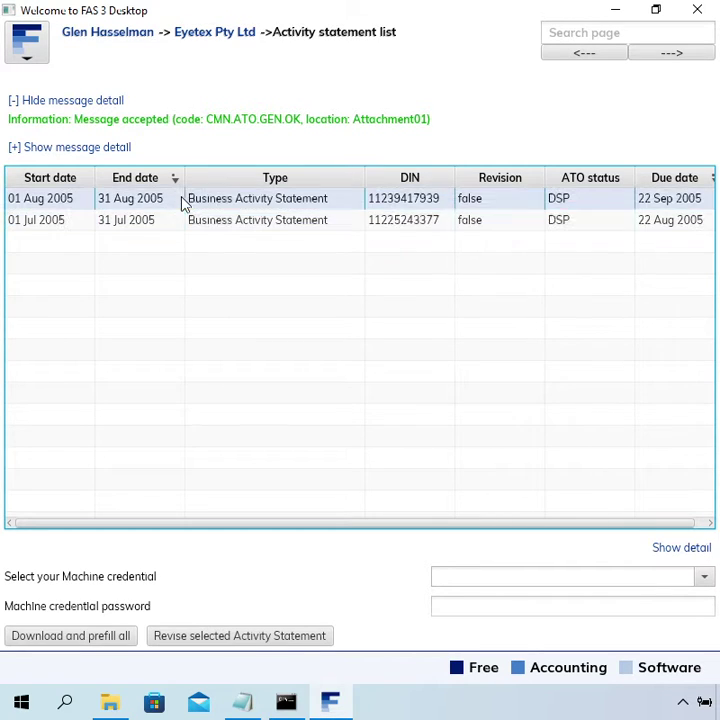
left_click(222, 42)
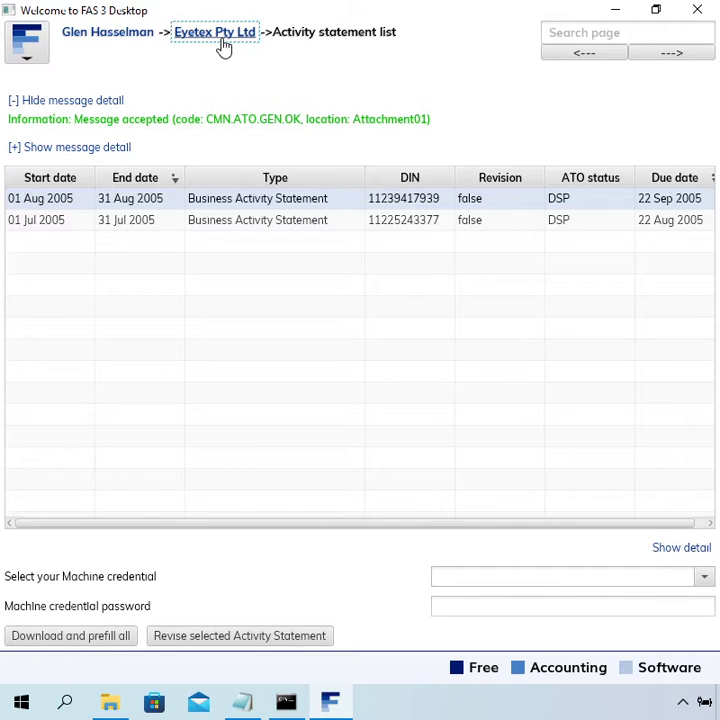
left_click(224, 44)
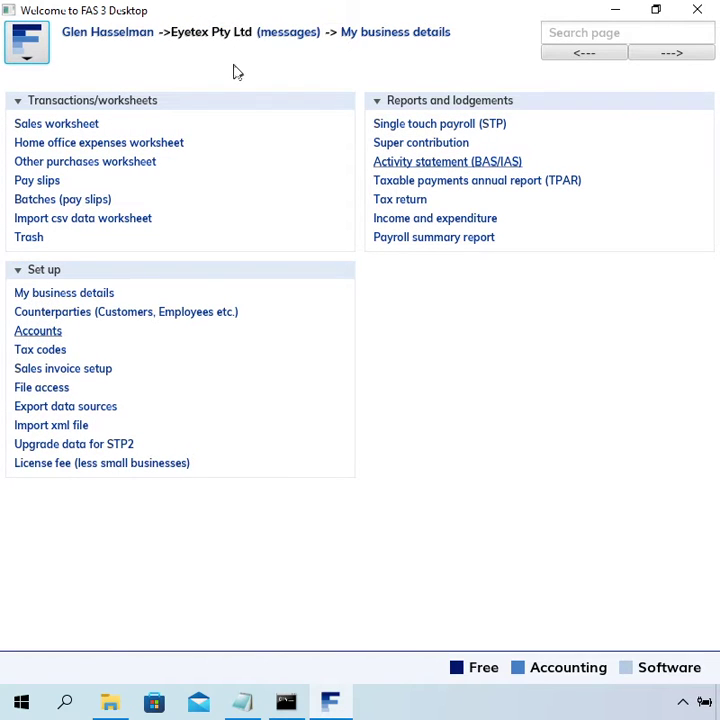
Start a new purchase invoice from other purchases, dated 01/08/2005, with counterparty Not applicable and comment "Bank fee".
left_click(127, 170)
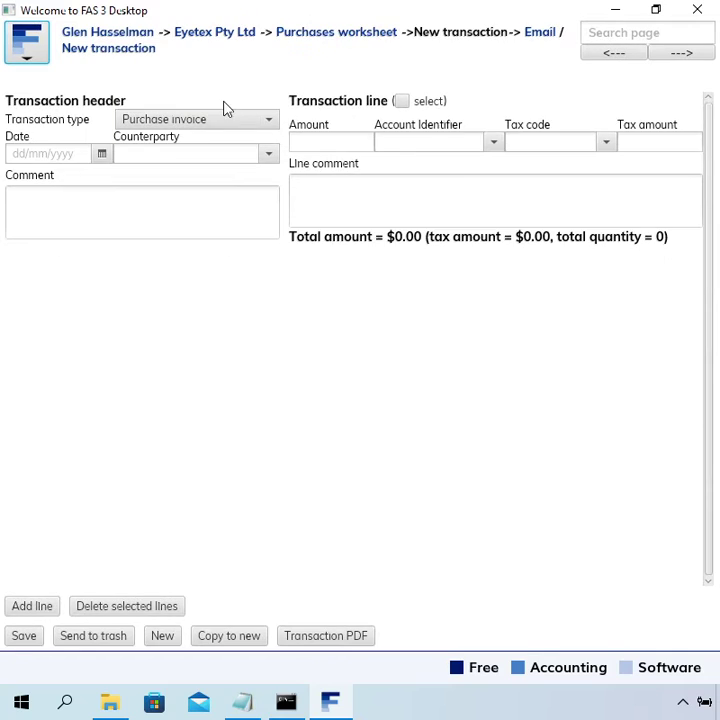
left_click(103, 156)
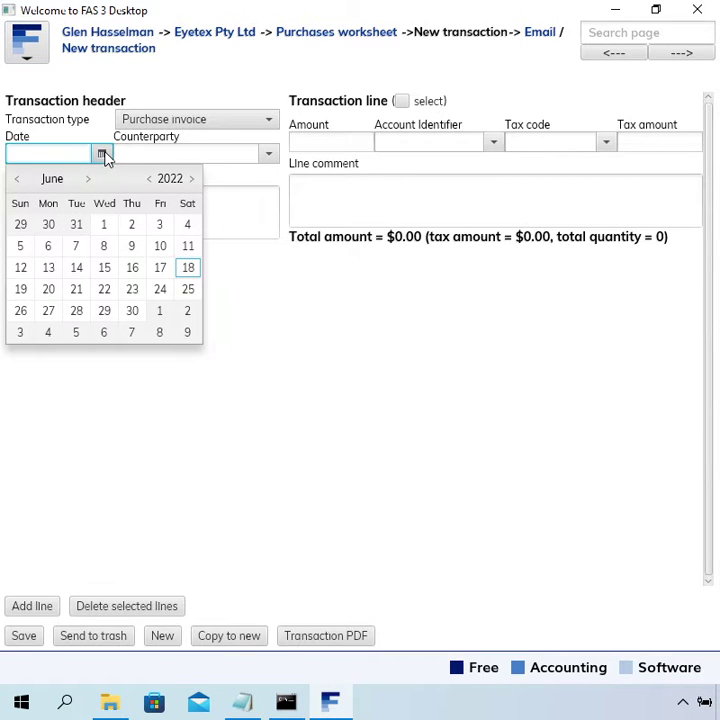
left_click(102, 156)
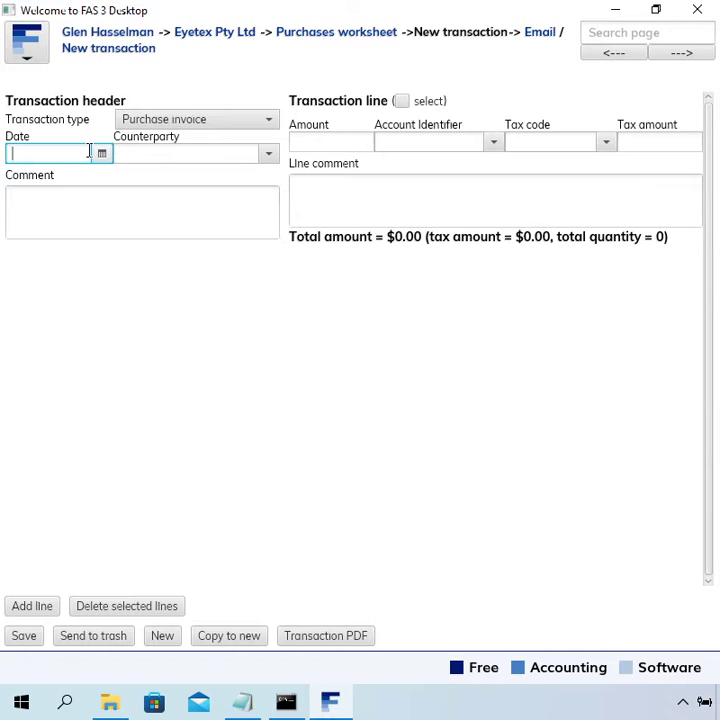
type("01/08/2005")
key("Tab")
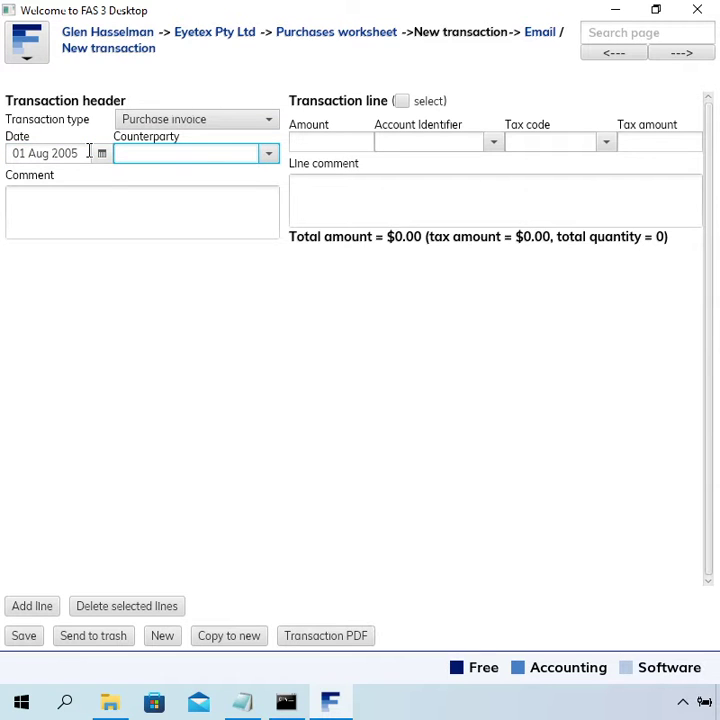
type("not")
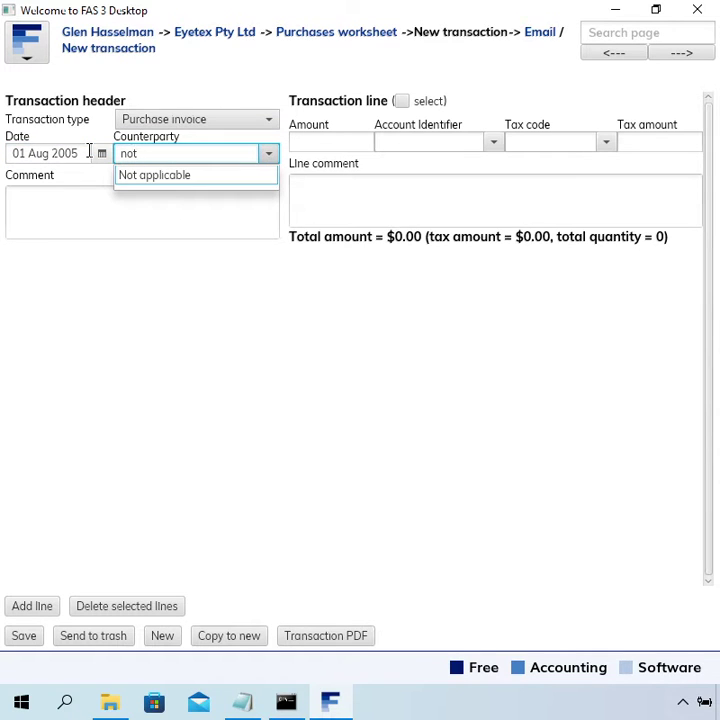
left_click(157, 178)
left_click(161, 211)
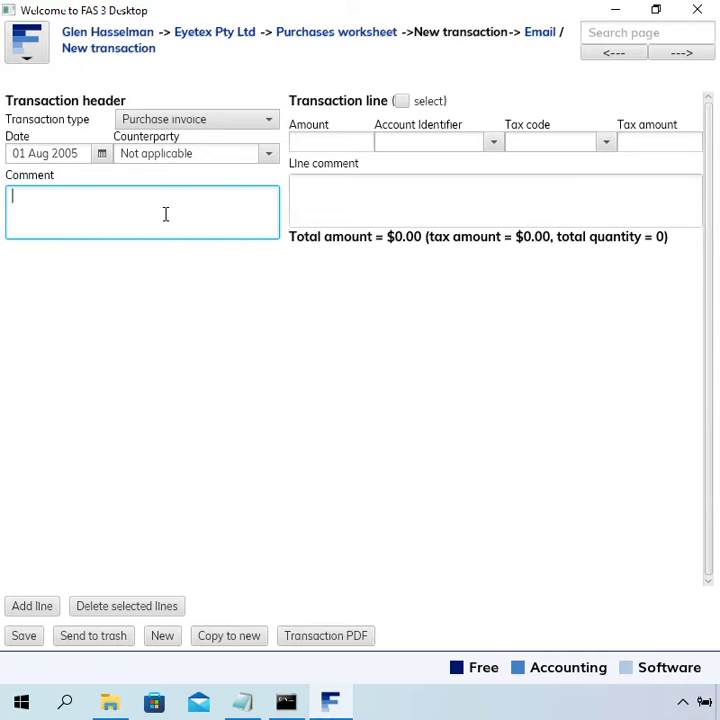
type("Bank fee")
key("Tab")
key("Tab")
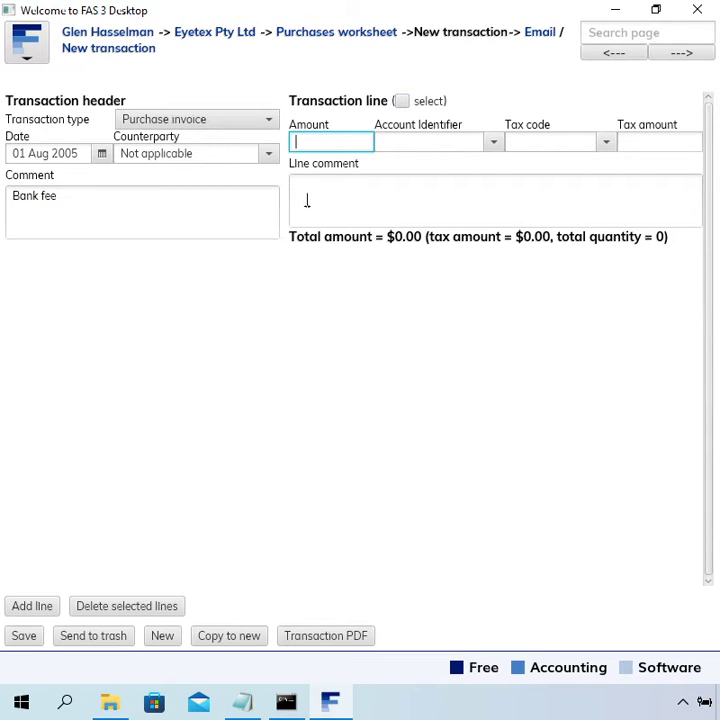
Fill in the transaction line with amount 10 and the account Bank charges.
type("10")
key("Tab")
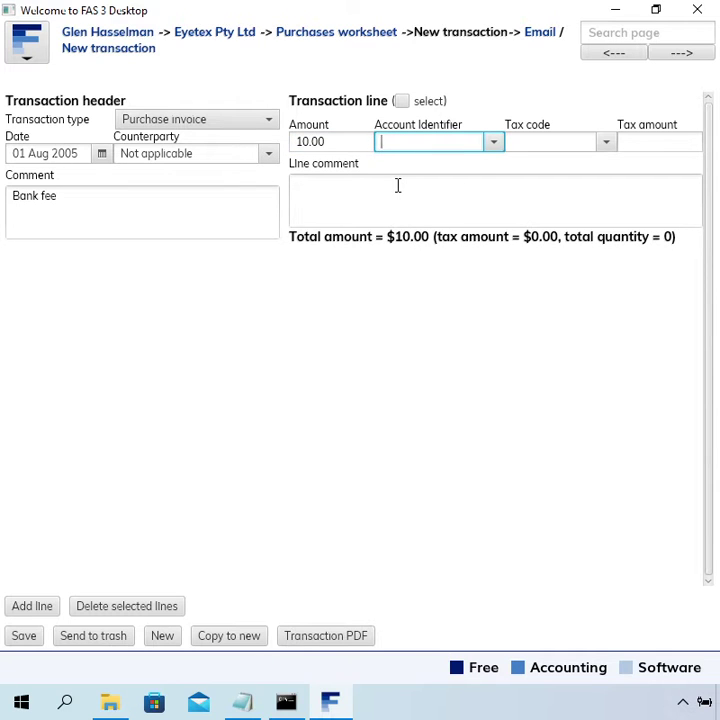
type("bank")
key("Return")
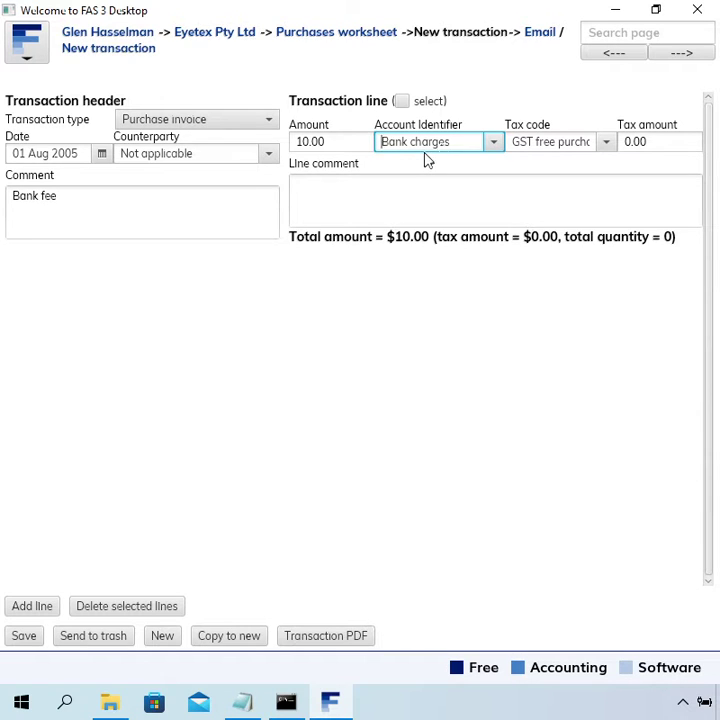
Change the bank fee line's tax code to GST not applicable.
left_click(565, 143)
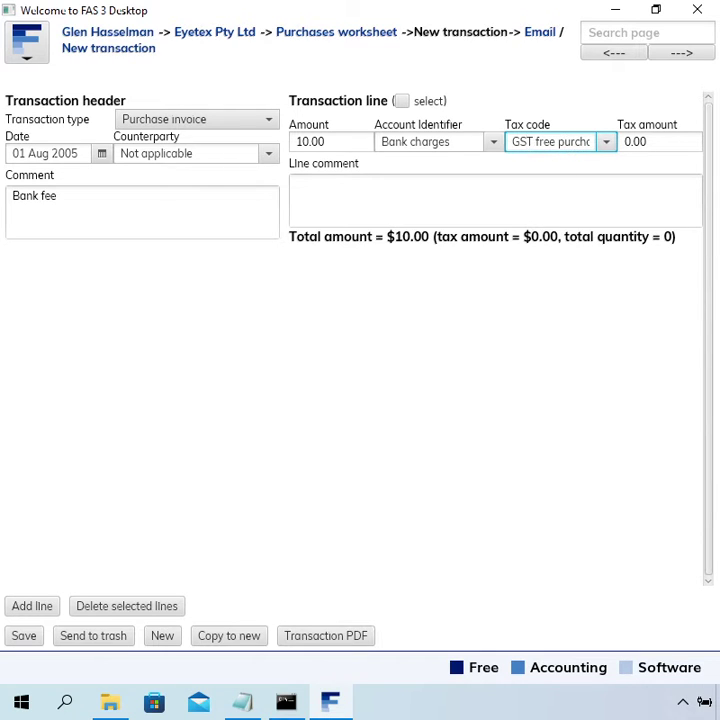
key("ctrl+a")
key("BackSpace")
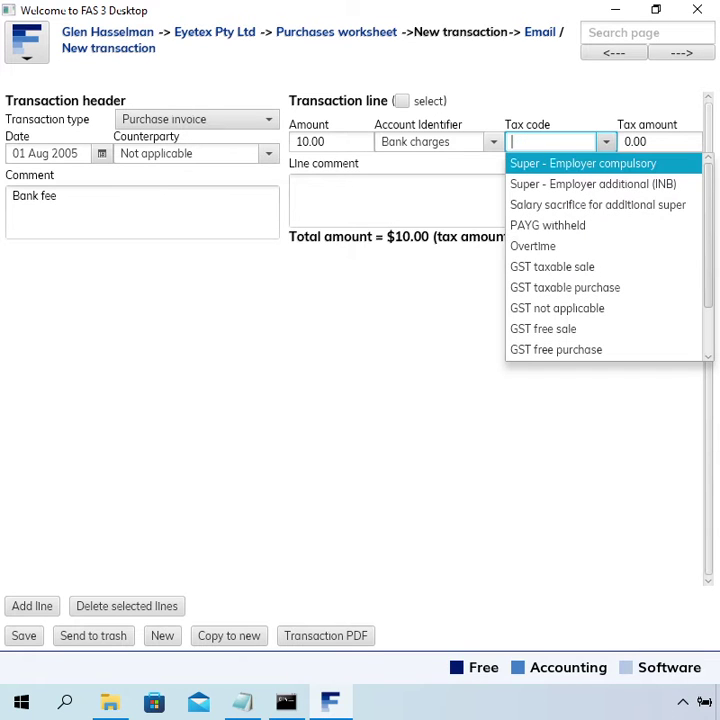
type("gst")
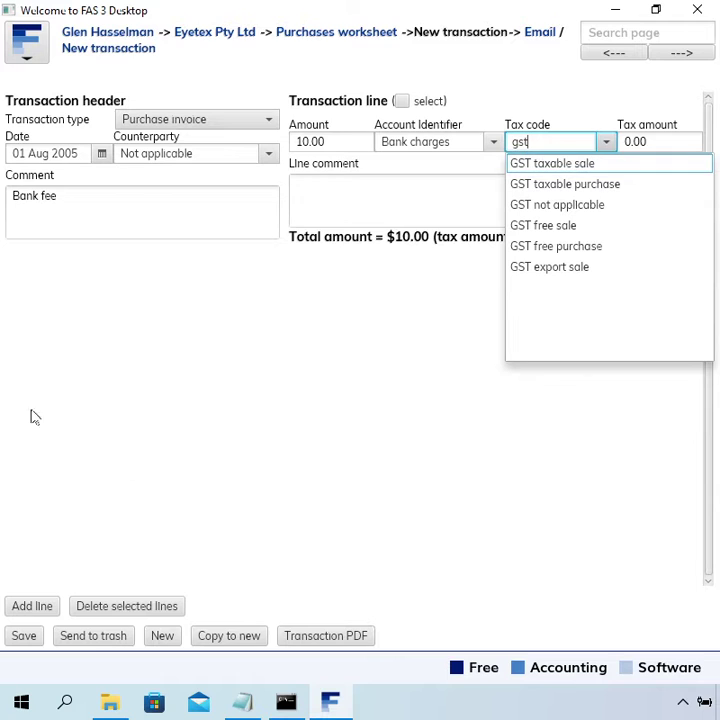
left_click(546, 205)
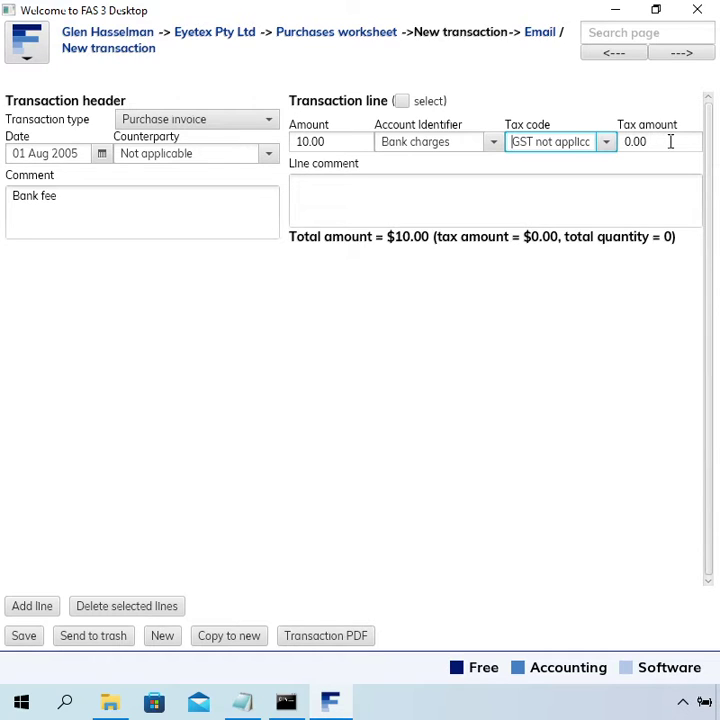
Set the bank fee line's tax code to GST free purchase and save the transaction.
left_click(538, 144)
key("ctrl+a")
key("BackSpace")
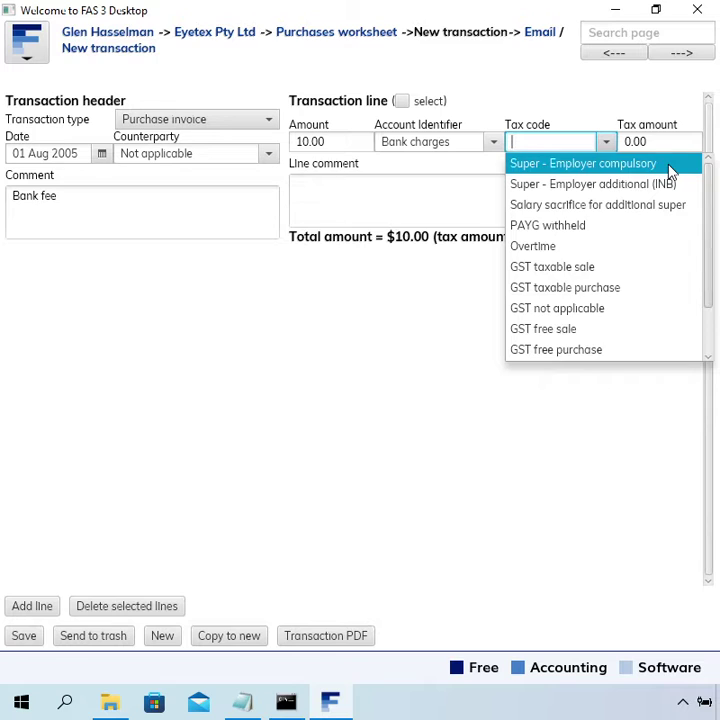
type("free")
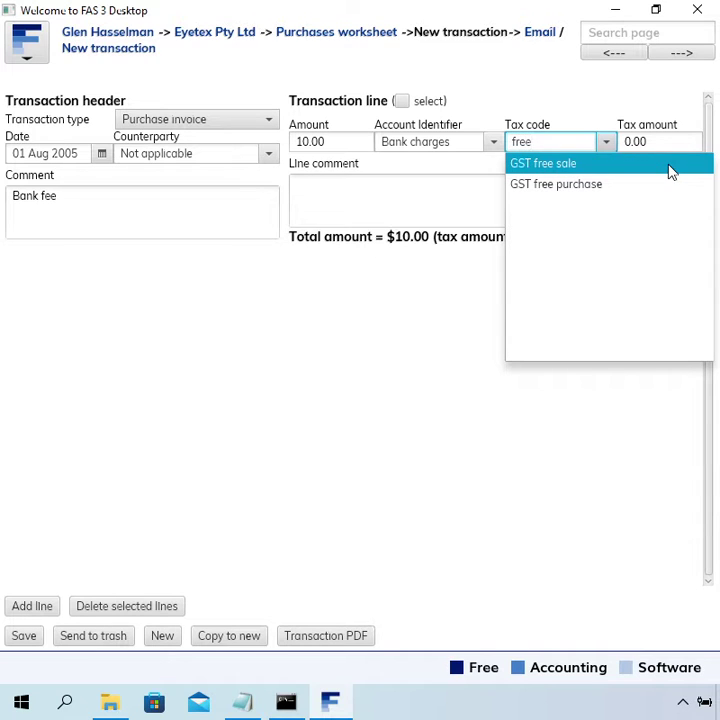
left_click(564, 186)
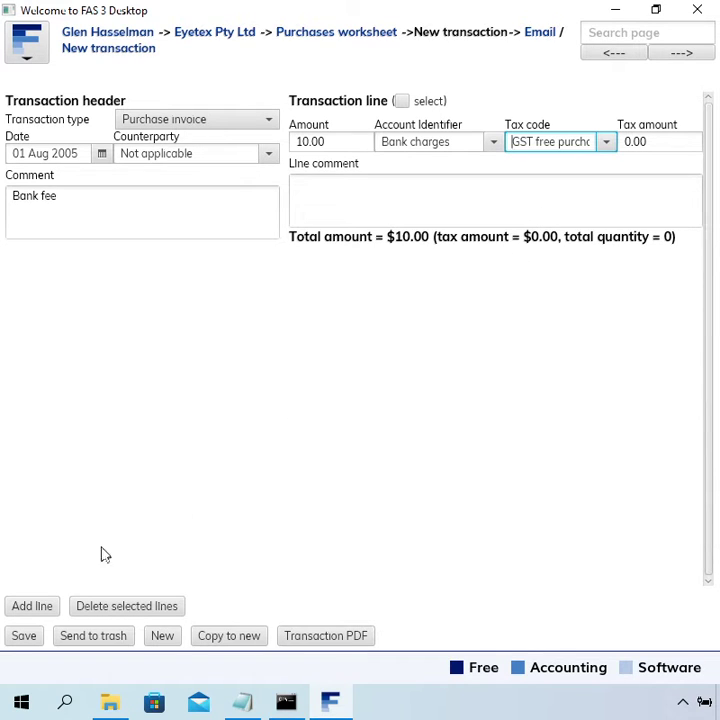
left_click(19, 646)
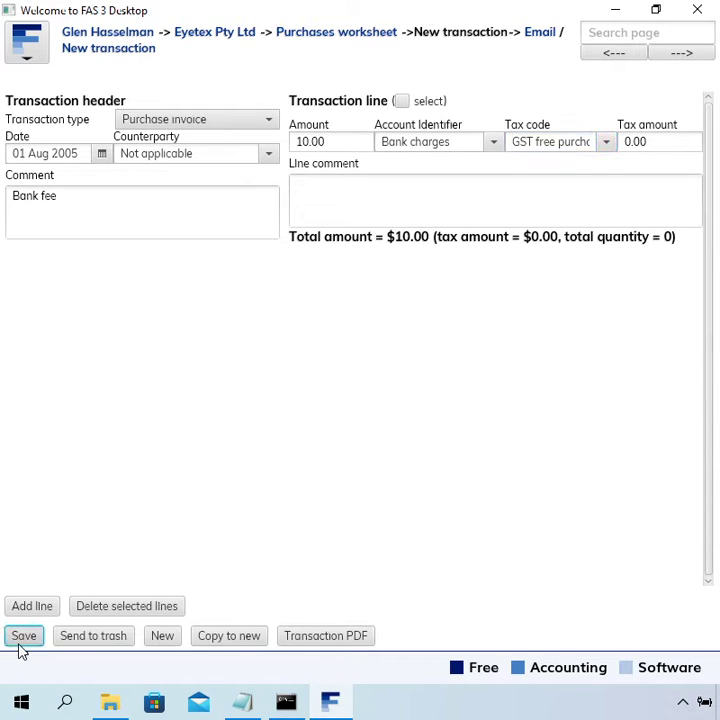
left_click(19, 646)
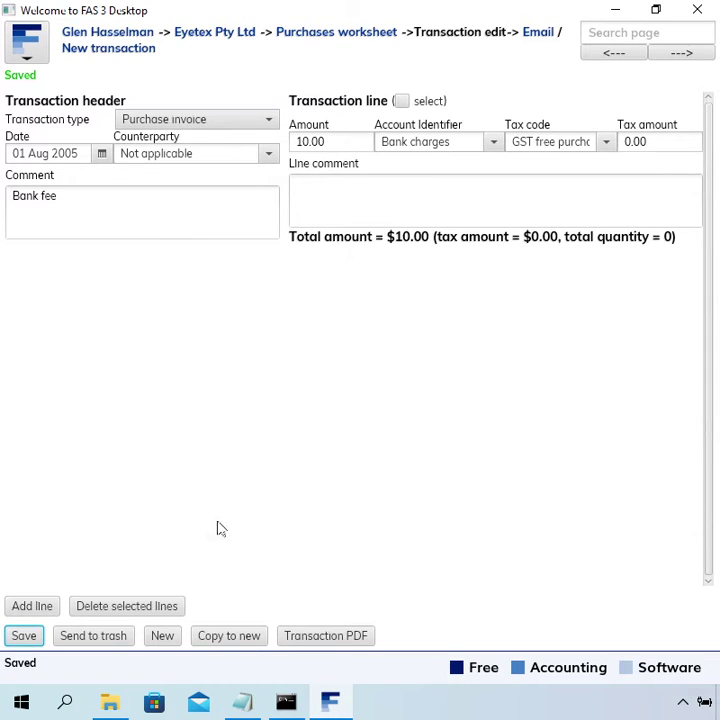
Start another purchase invoice dated 23 Aug 2005 with counterparty Not applicable and comment "Rent".
left_click(96, 53)
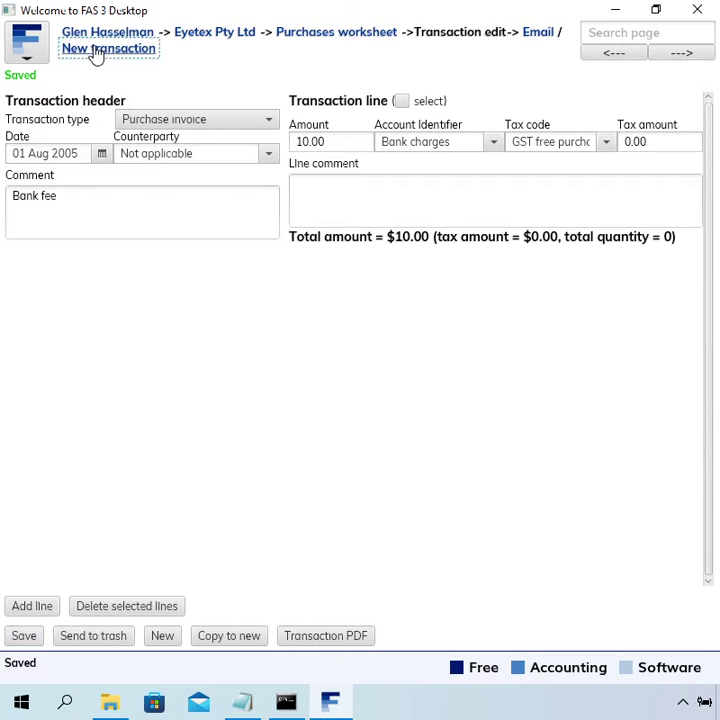
left_click(101, 153)
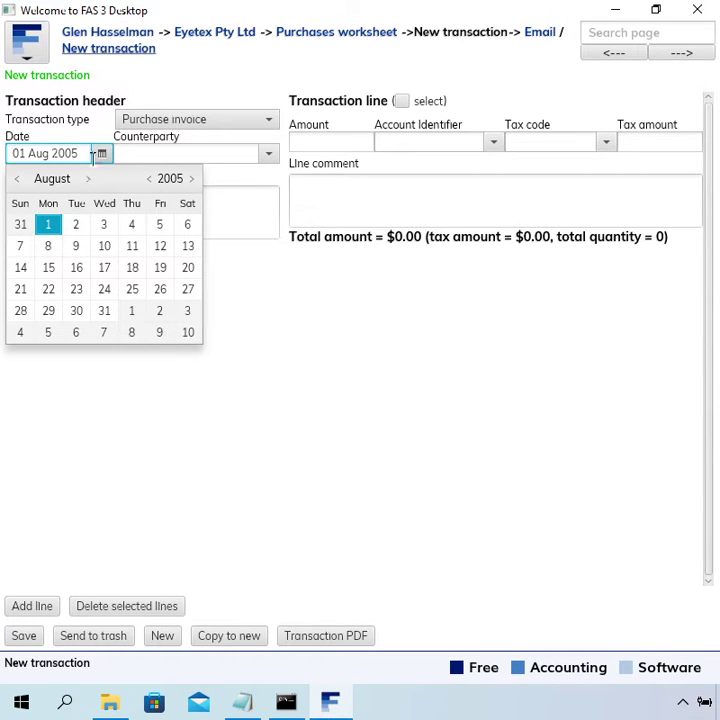
left_click(76, 289)
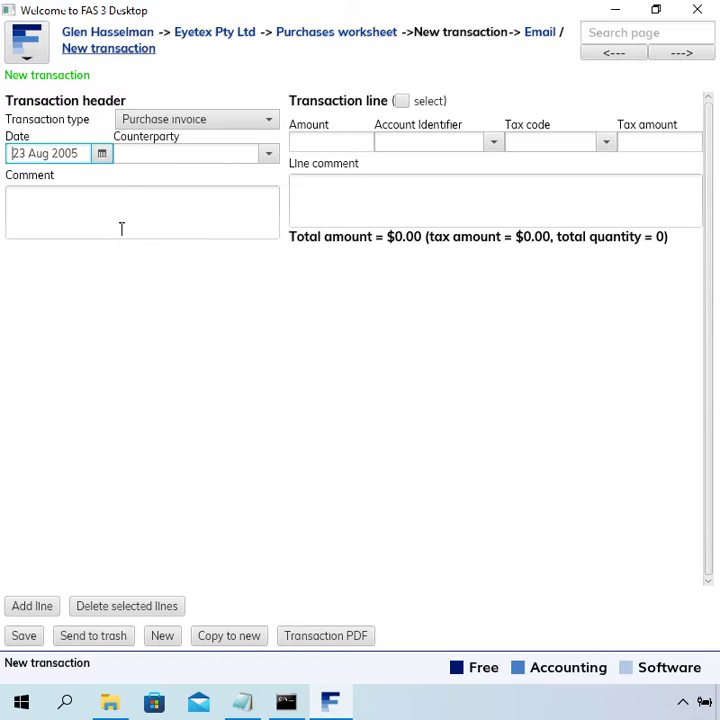
left_click(157, 155)
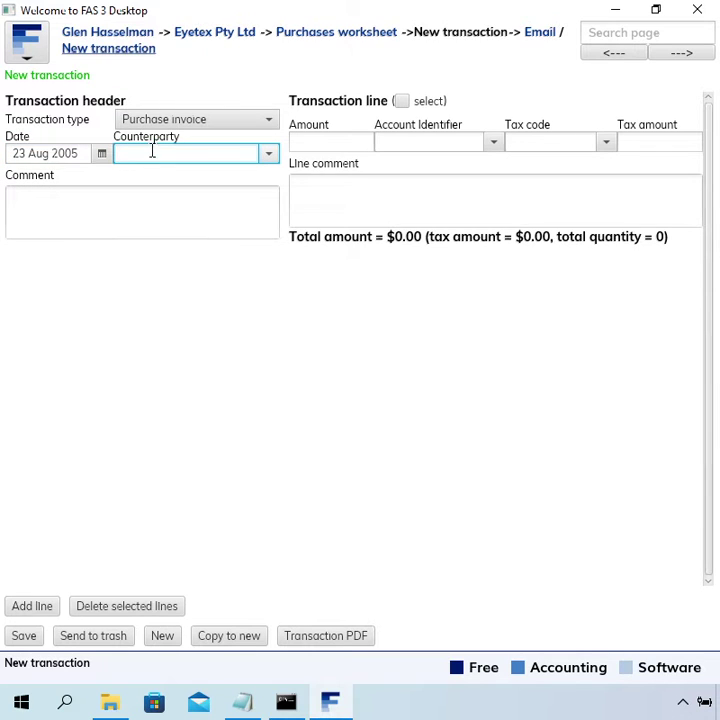
type("not")
key("Return")
left_click(99, 195)
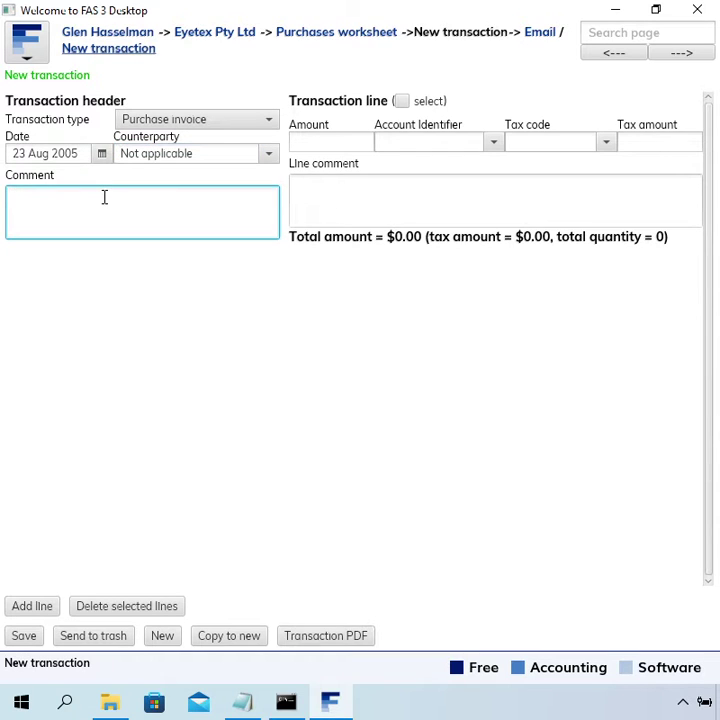
type("Rent")
key("Tab")
key("Tab")
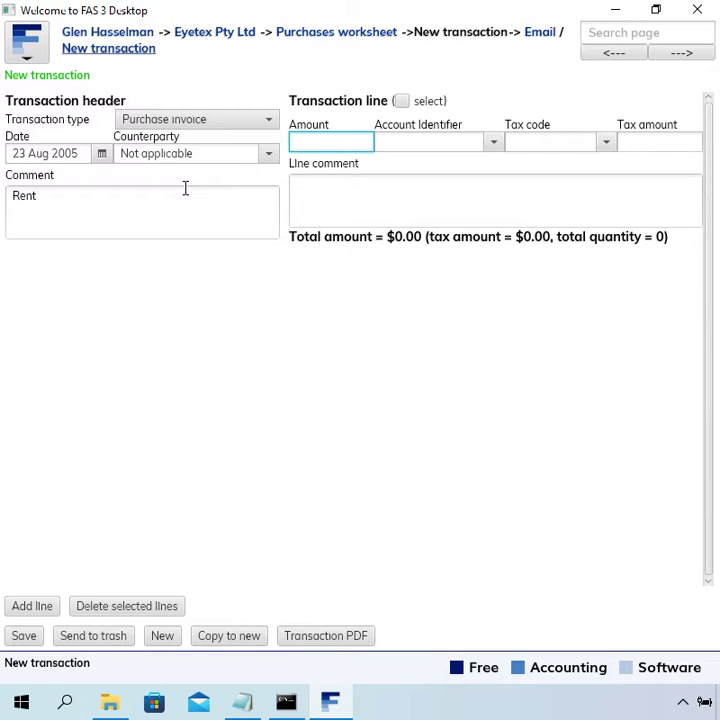
Fill in the rent line with amount 220 and the account Property rental, and save the transaction.
type("220")
key("Tab")
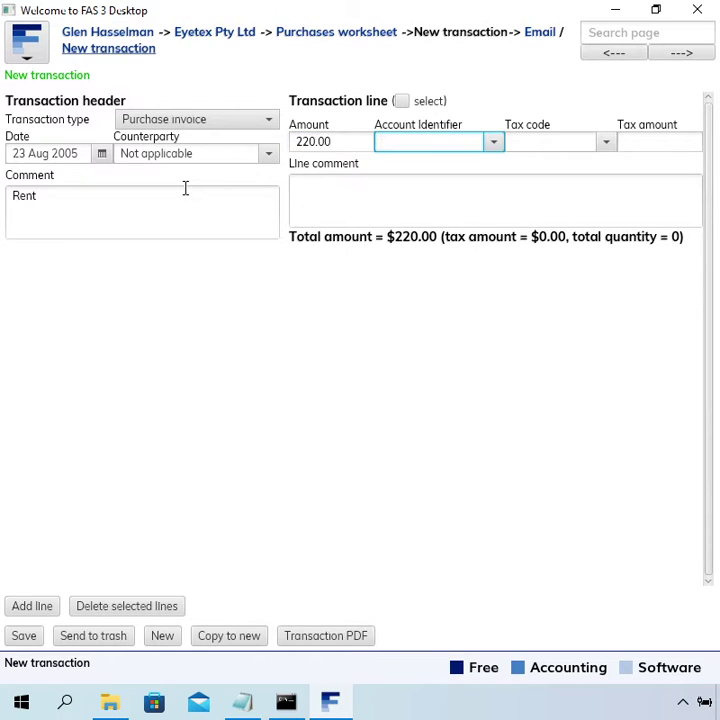
type("rent")
key("Return")
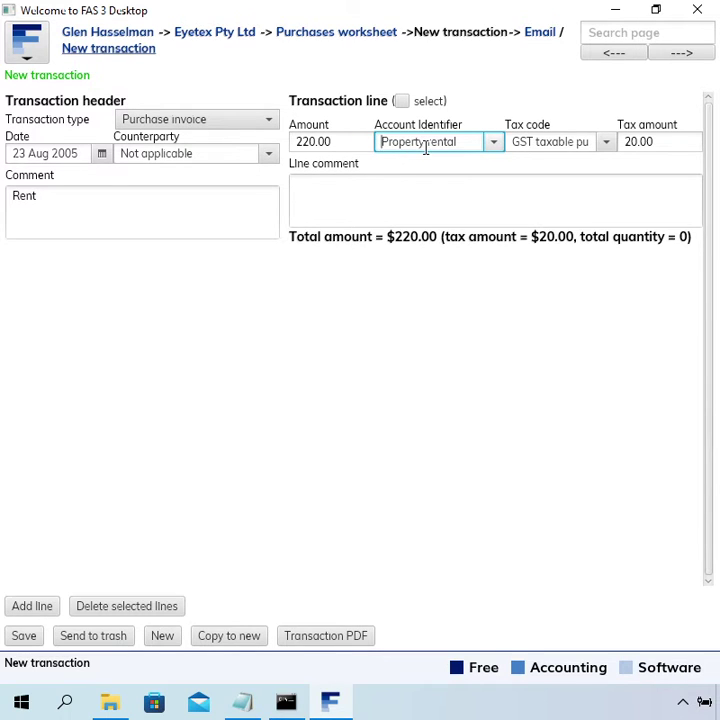
left_click(546, 142)
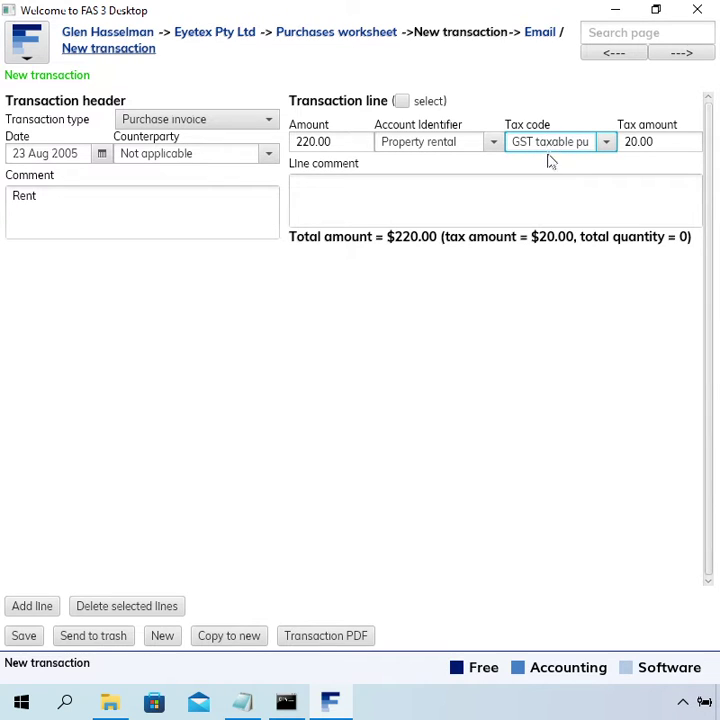
left_click(20, 640)
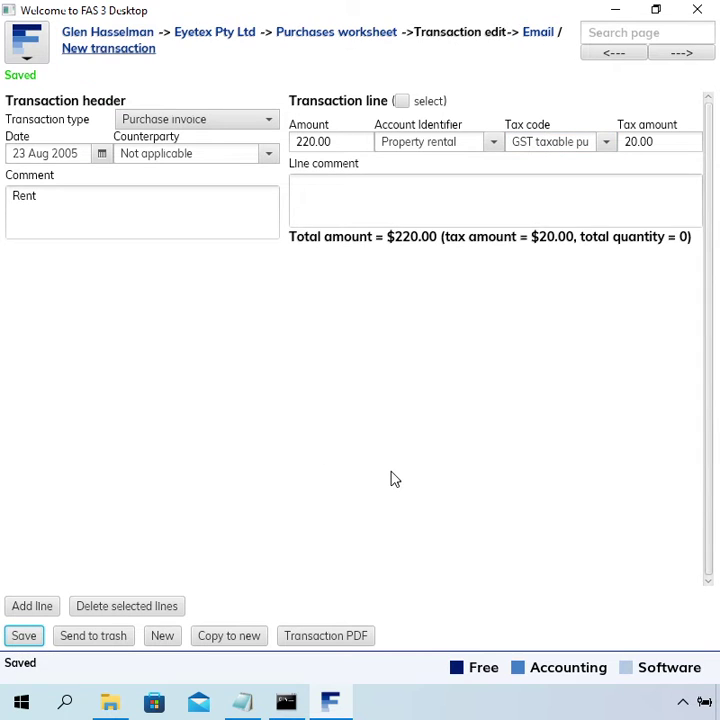
Open Eyetex Pty Ltd's Income and expenditure report and resize the Name, Quantity and Gross columns so the tax amounts are readable.
left_click(229, 38)
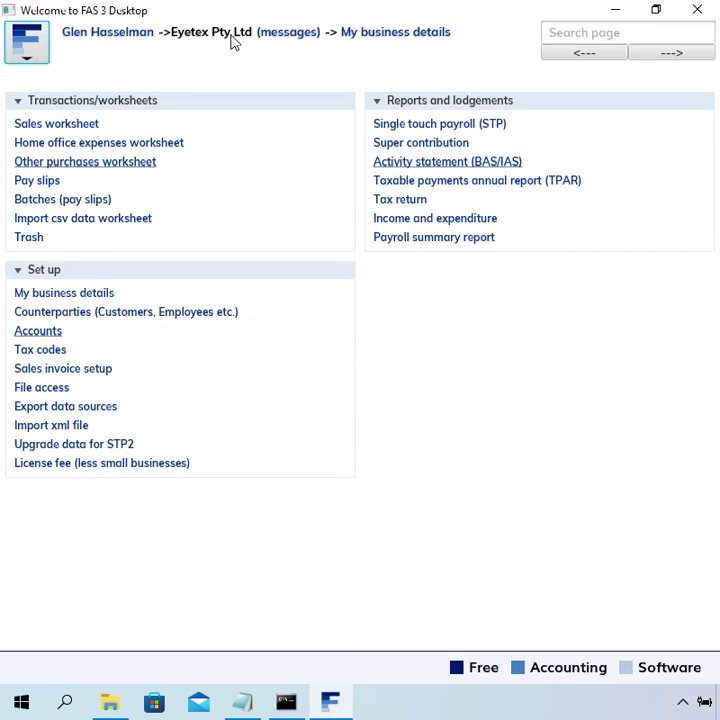
left_click(410, 220)
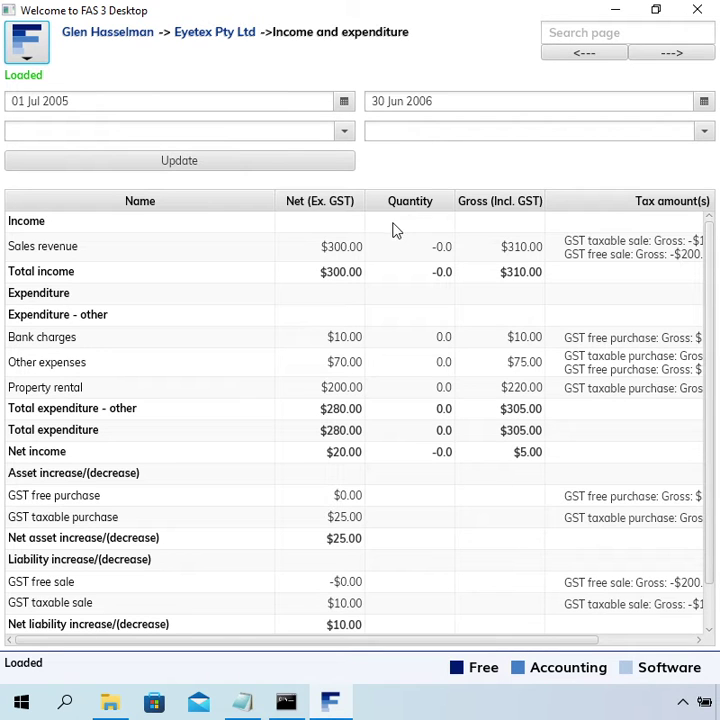
left_click_drag(275, 201, 186, 201)
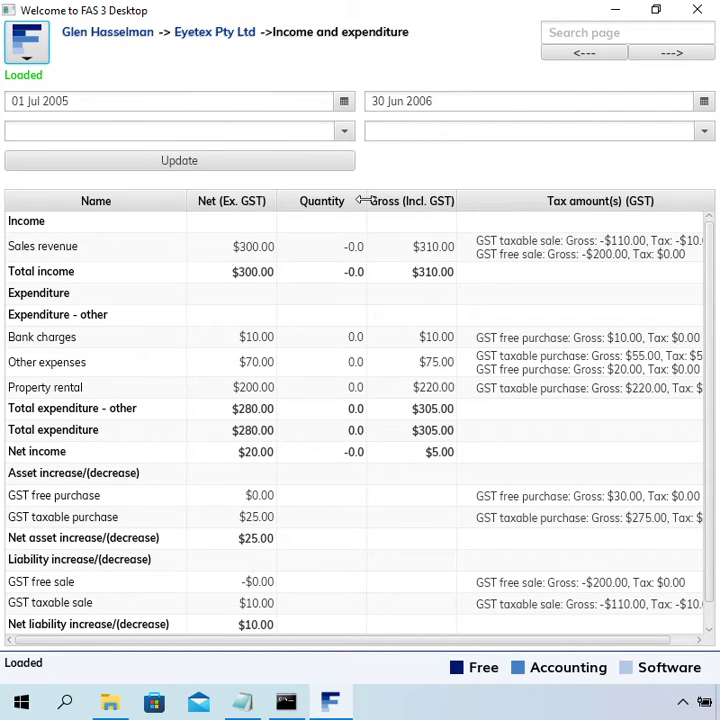
left_click_drag(366, 201, 330, 201)
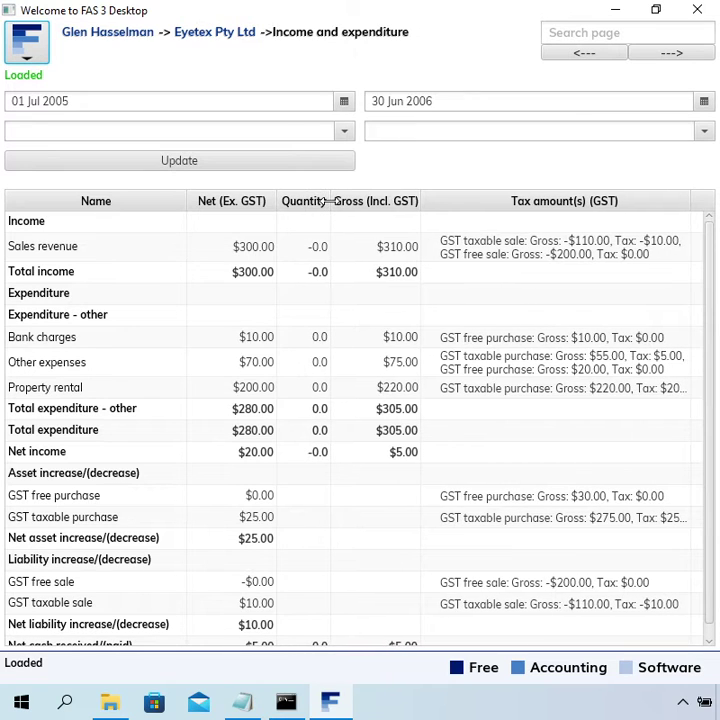
left_click_drag(420, 199, 404, 200)
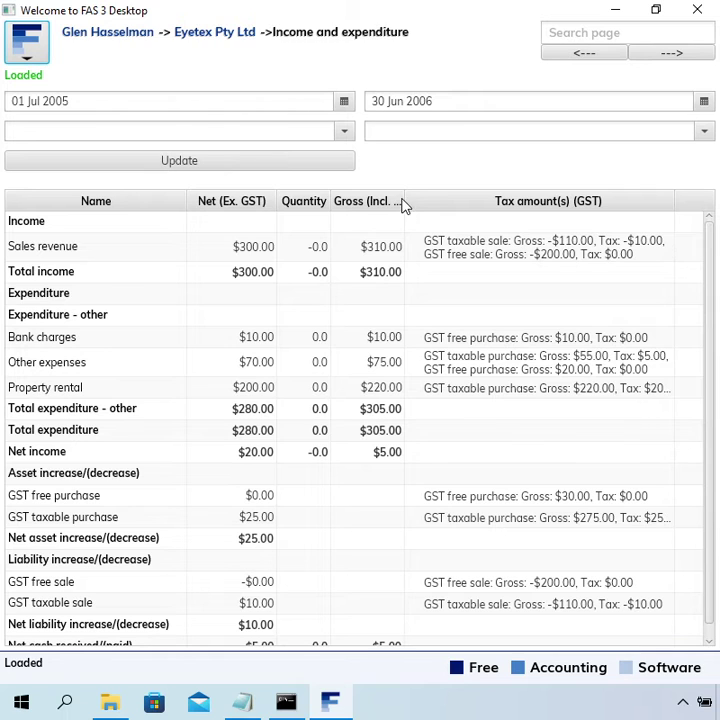
left_click_drag(403, 200, 427, 196)
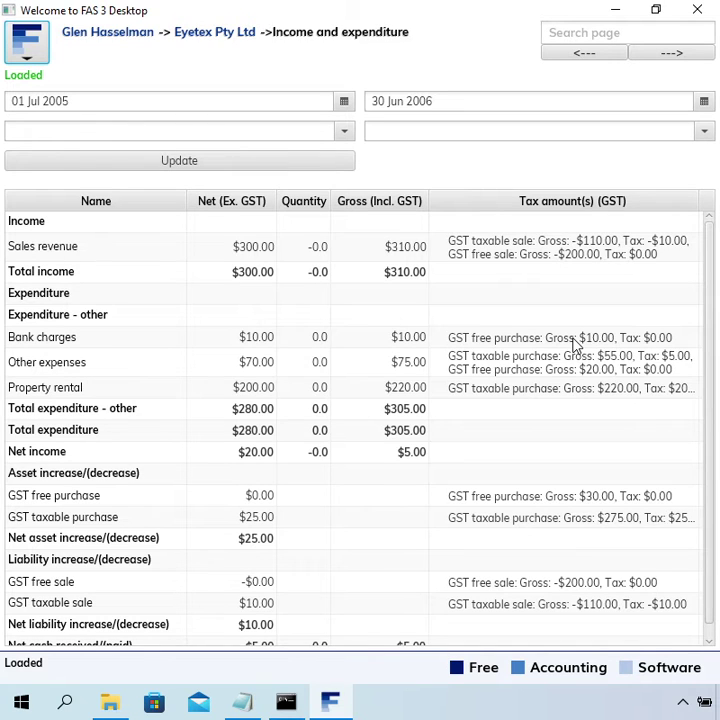
Review the GST amounts for Bank charges and Other expenses, and view the transactions behind Bank charges before returning to the report.
left_click(140, 342)
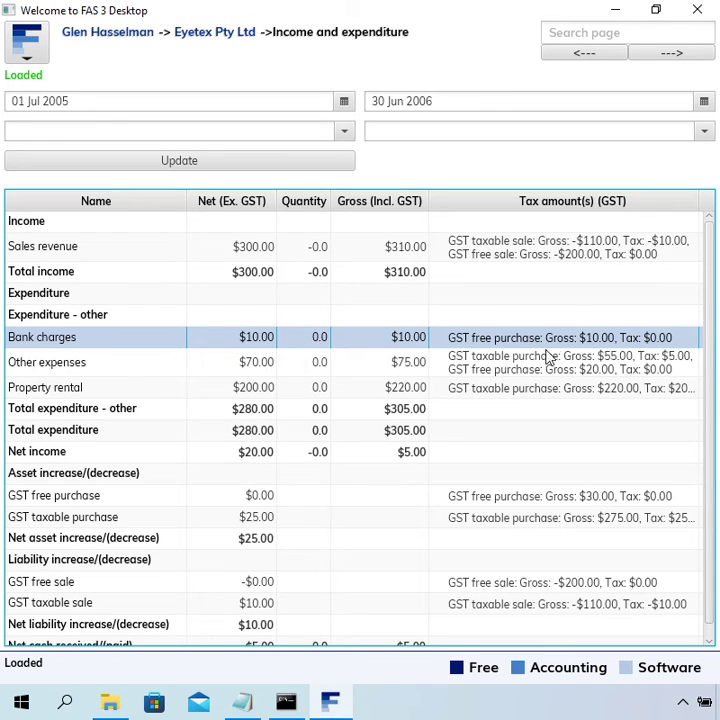
left_click(498, 371)
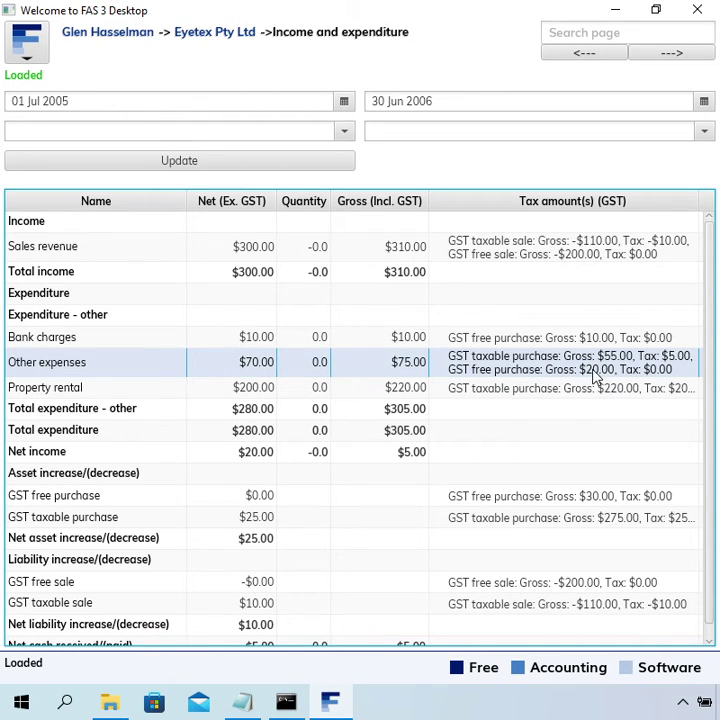
left_click(585, 340)
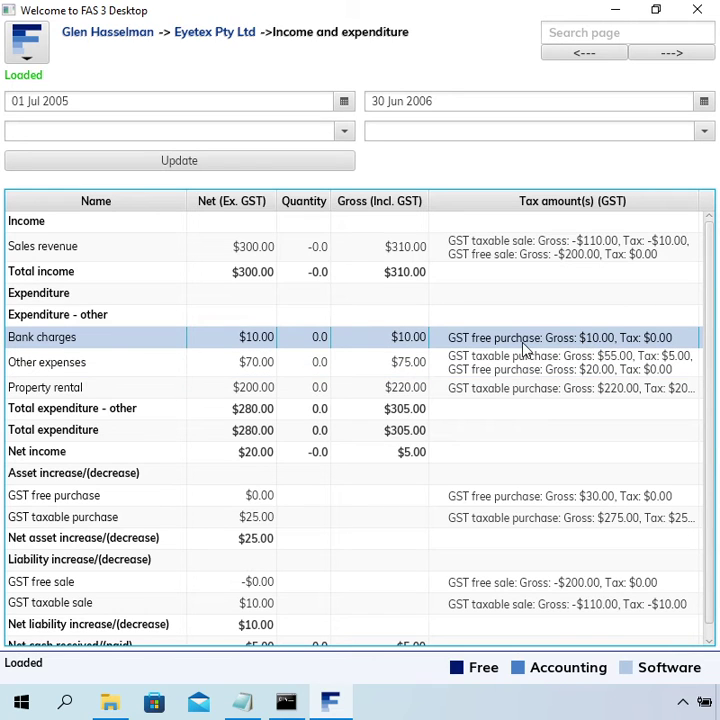
double_click(185, 347)
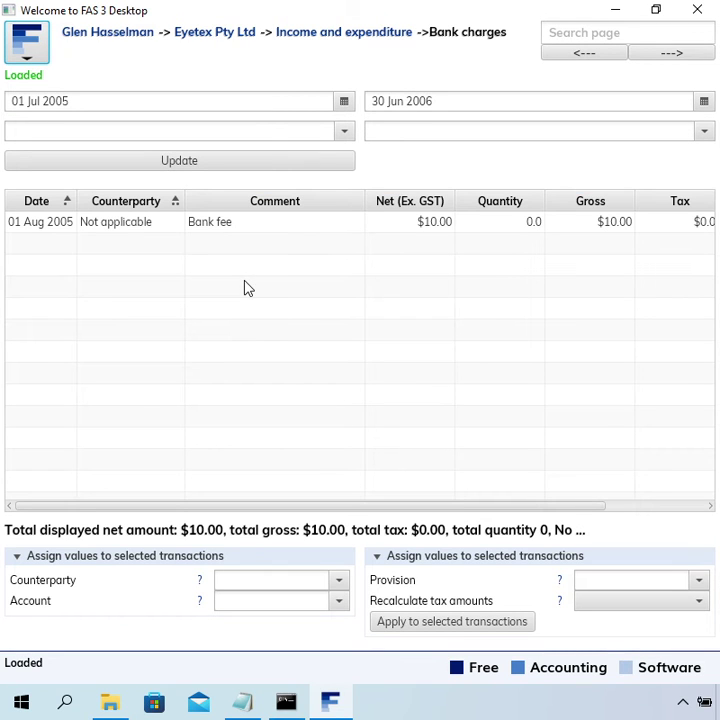
left_click(357, 40)
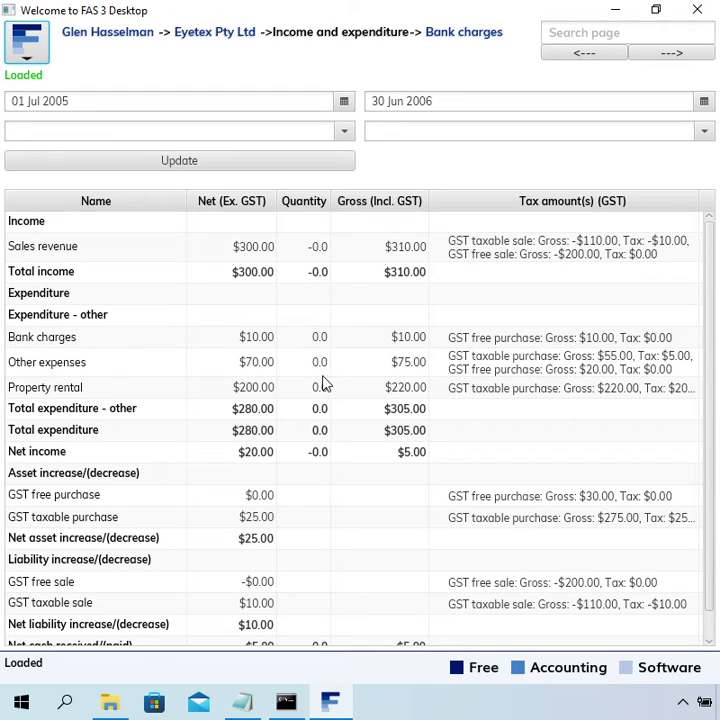
Compare the net, gross and tax amounts of the Property rental and Bank charges rows.
left_click(218, 393)
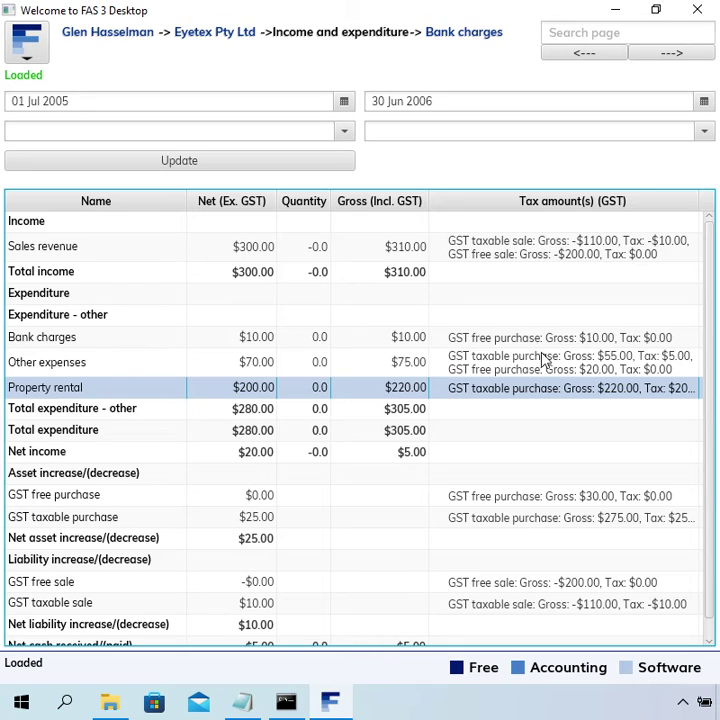
left_click(158, 341)
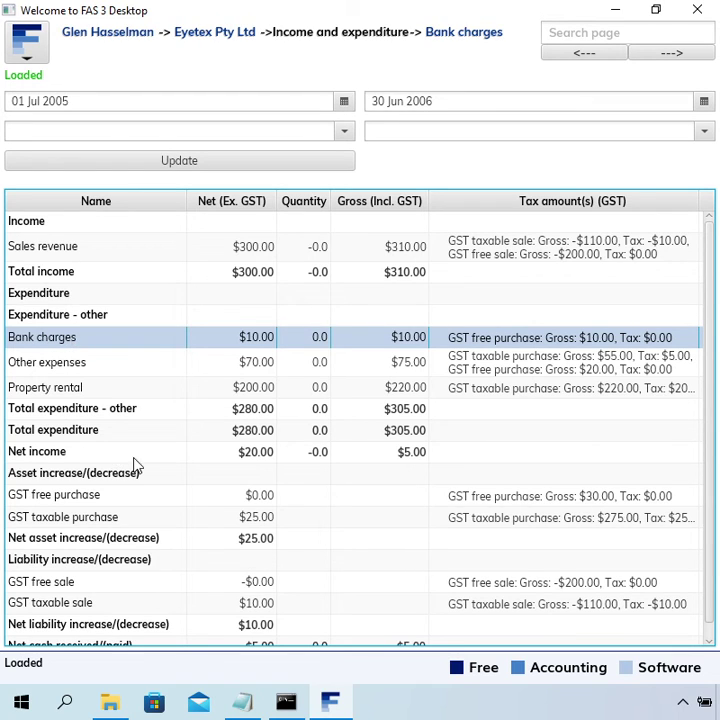
left_click(139, 396)
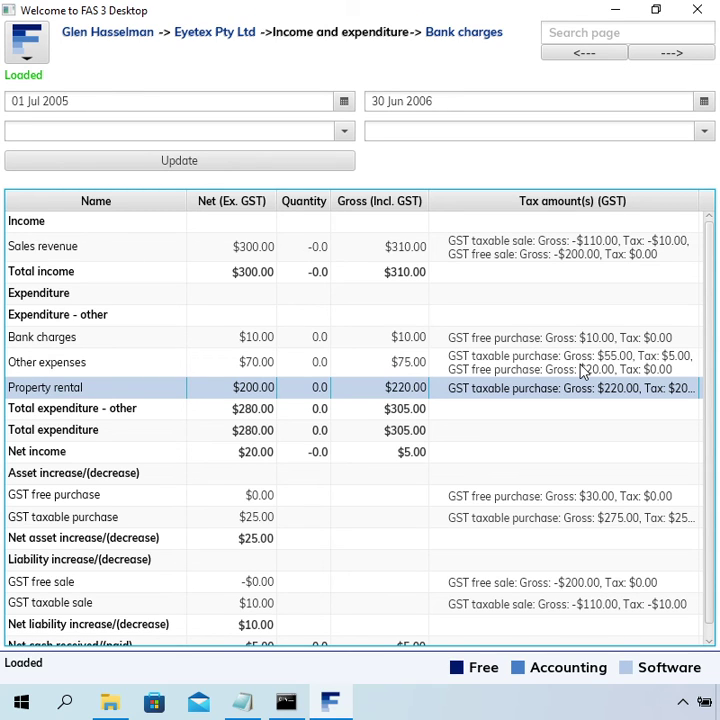
View the transactions included in the Business Activity Statement for 01 Jul to 31 Jul 2005.
left_click(224, 42)
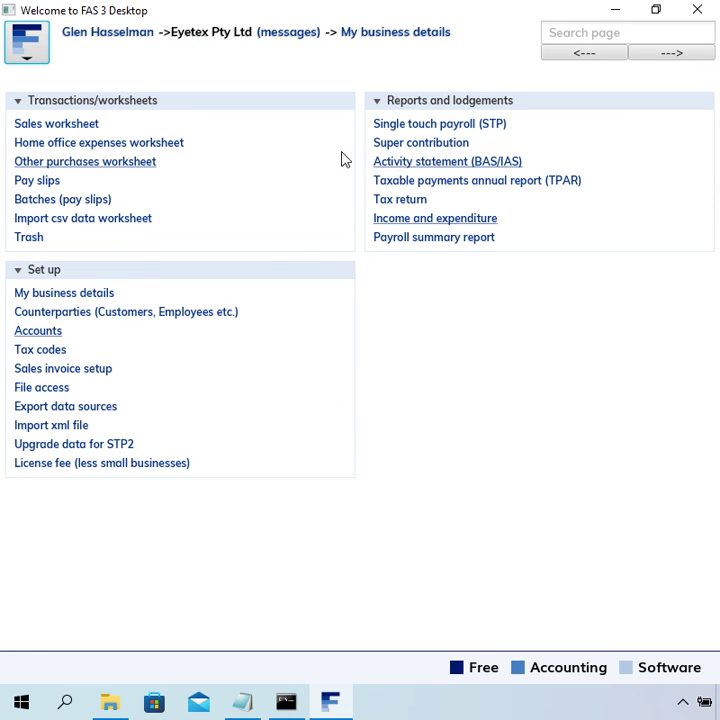
left_click(387, 166)
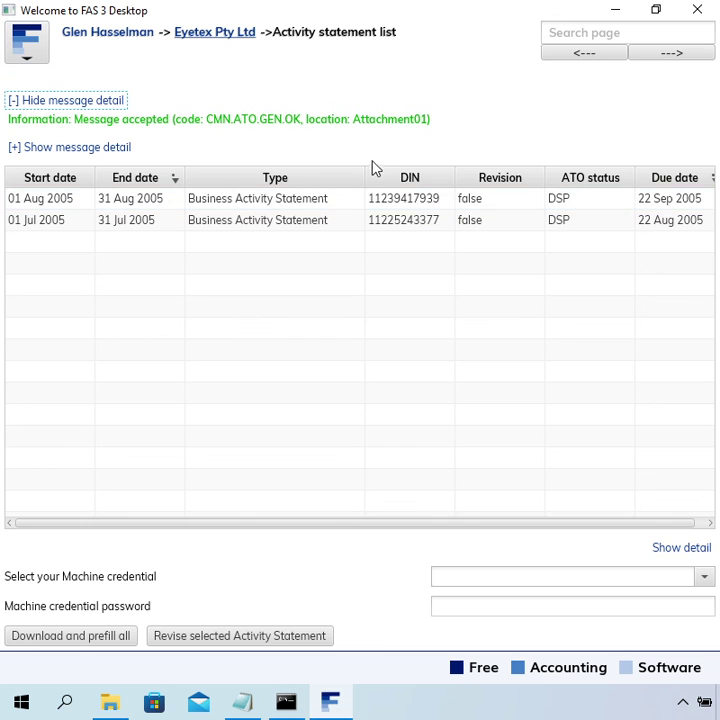
double_click(239, 226)
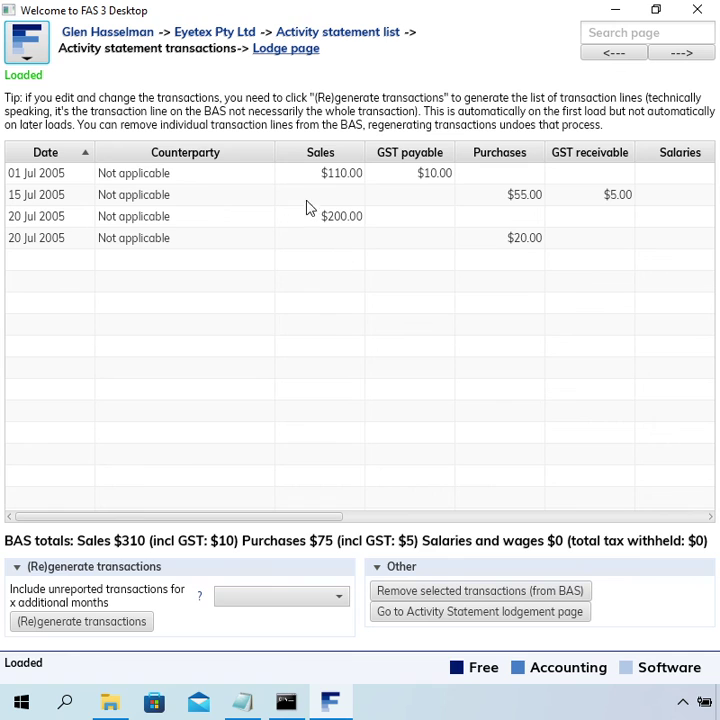
Return to the Income and expenditure report and check the GST breakdown of Bank charges, Other expenses and Property rental.
left_click(250, 40)
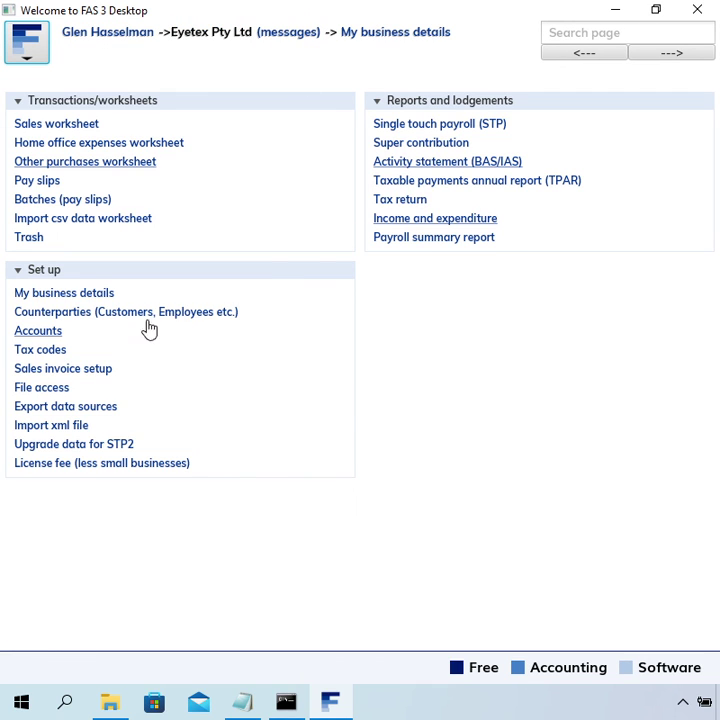
left_click(399, 220)
left_click(437, 348)
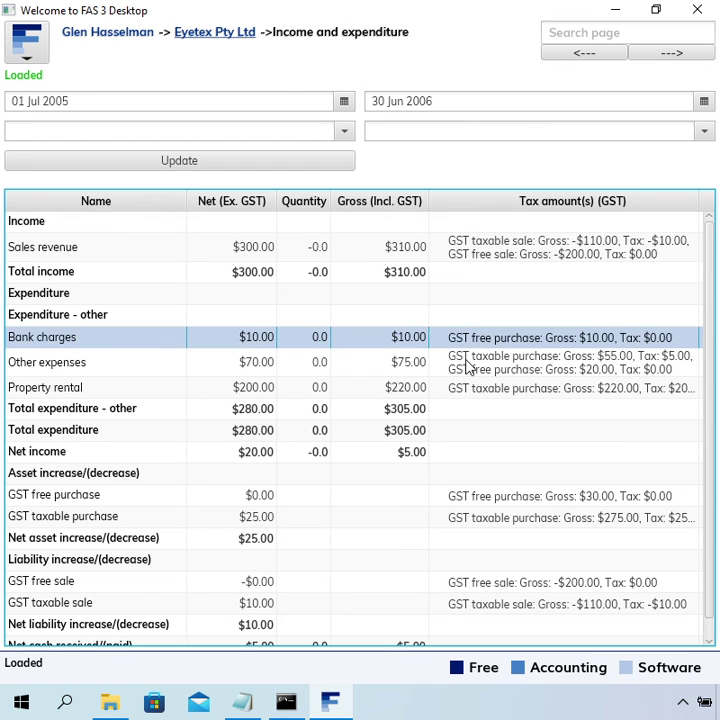
left_click(468, 366)
left_click(466, 387)
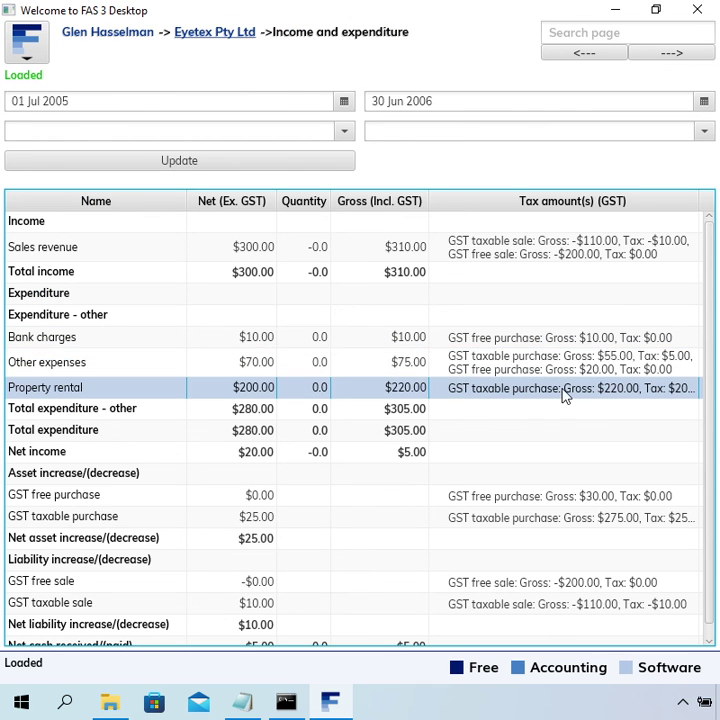